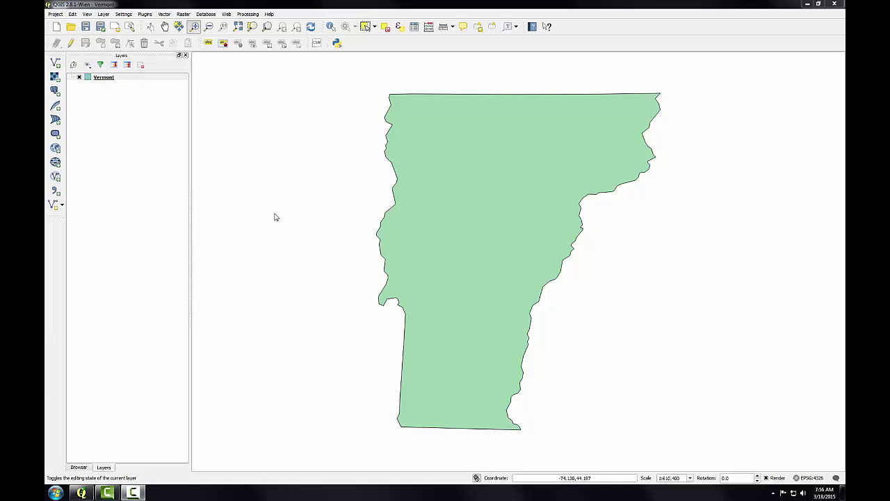
- Inspect the project and Vermont layer CRS settings without changing them
click(54, 14)
click(77, 93)
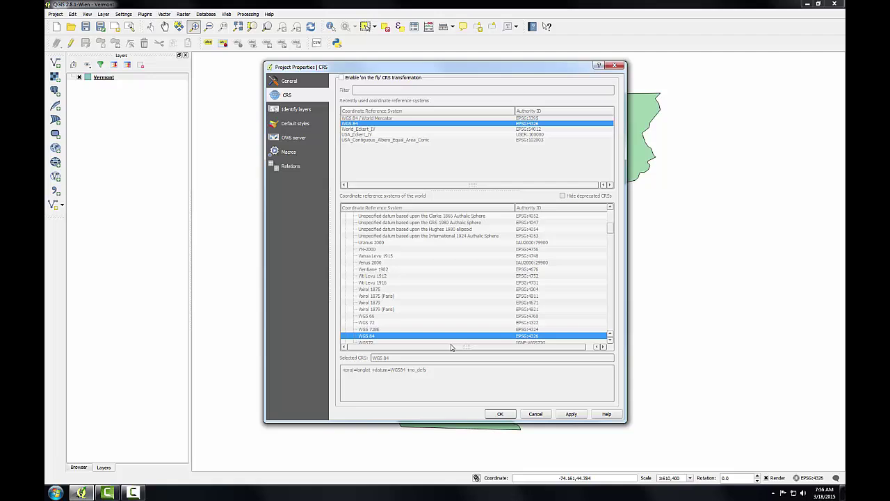
click(535, 414)
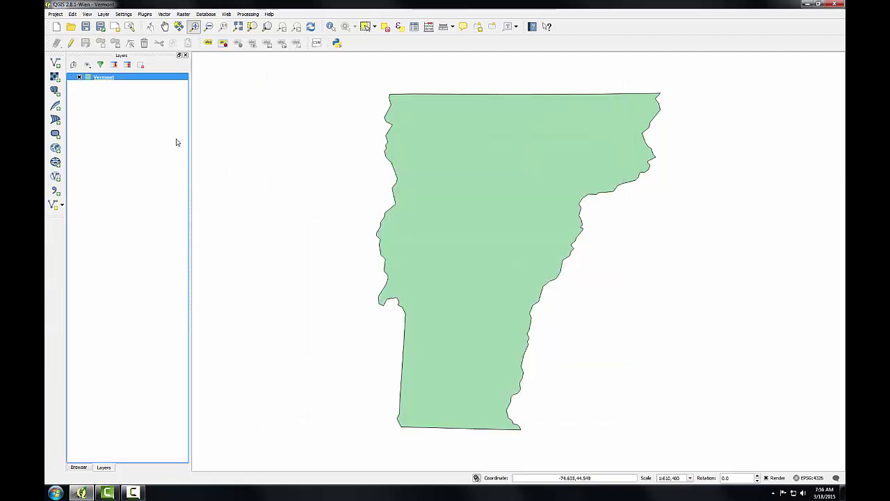
right_click(99, 78)
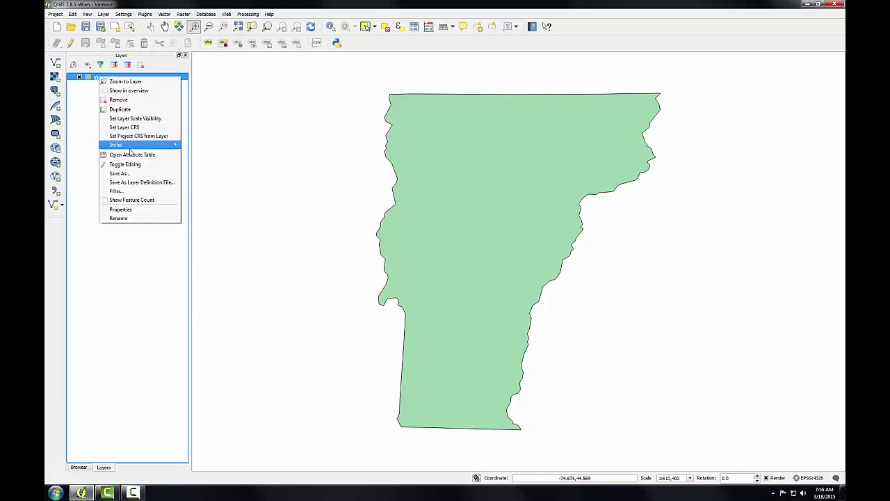
click(129, 212)
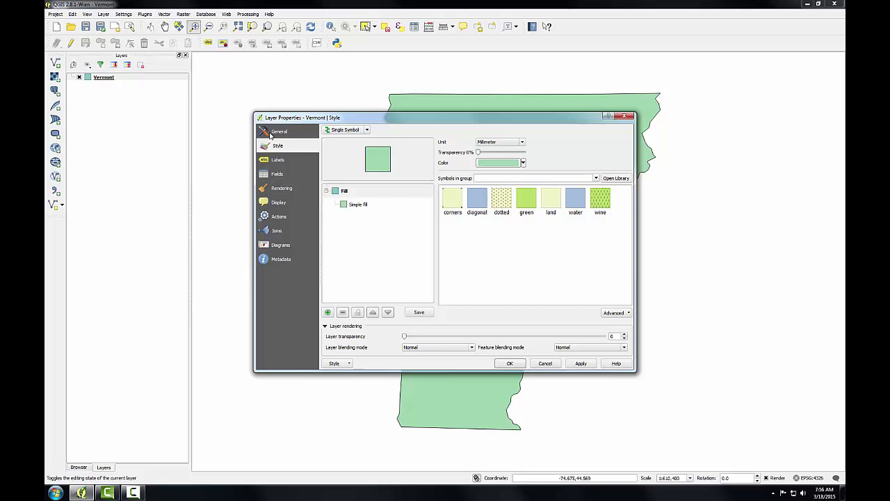
click(272, 133)
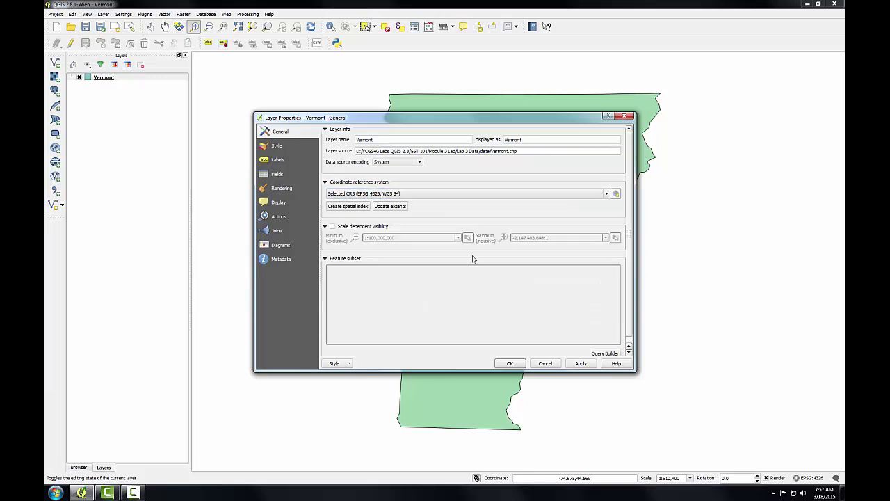
click(543, 364)
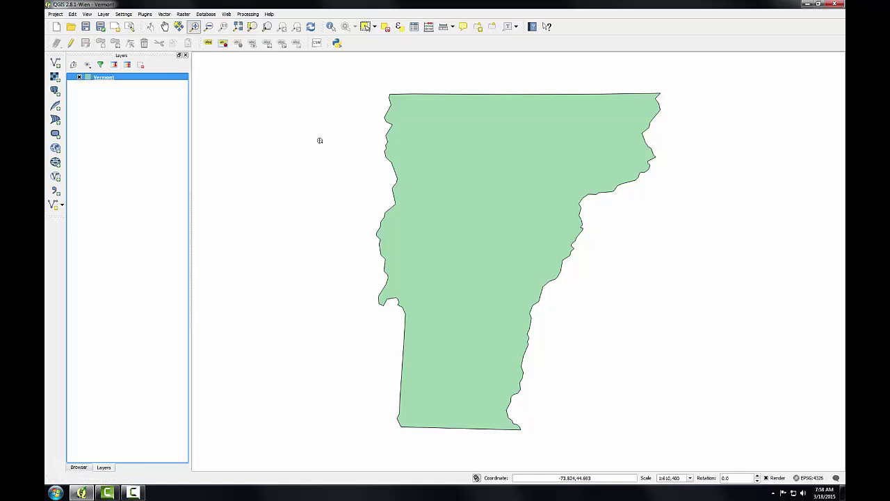
- Start saving the Vermont layer as a new file, keeping ESRI Shapefile format
right_click(107, 81)
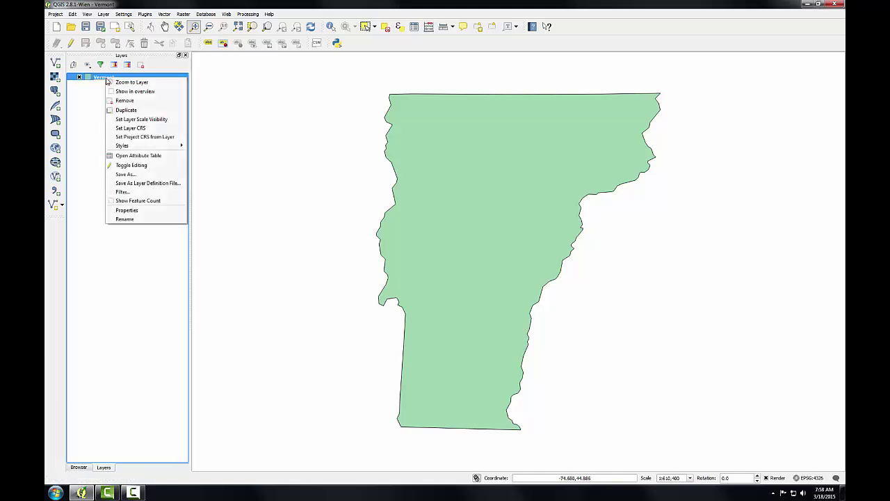
click(133, 174)
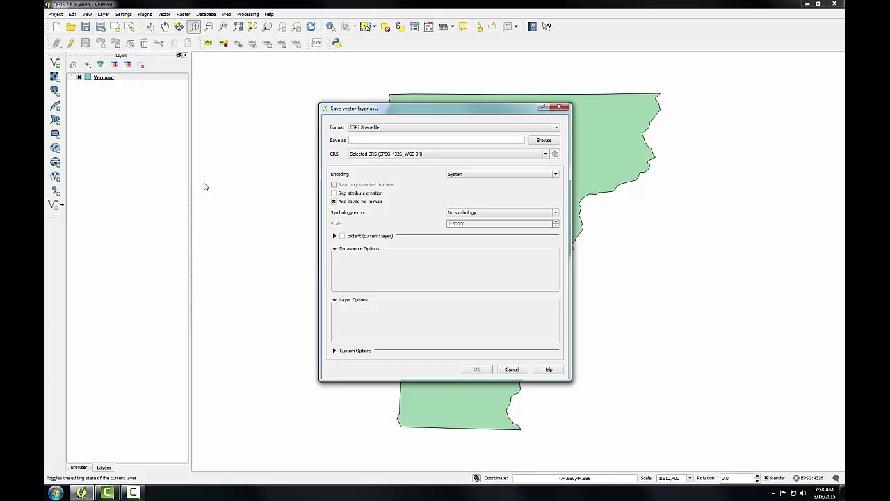
click(434, 131)
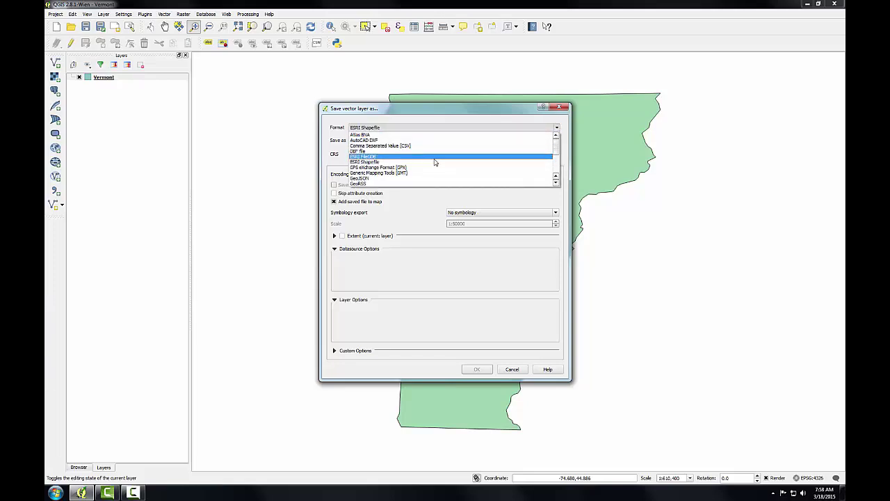
click(430, 164)
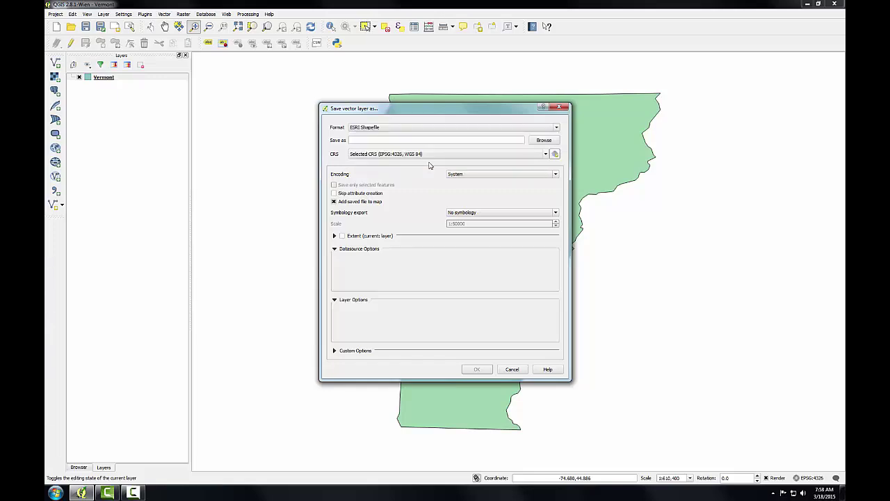
- Set the output file to Vermont_SPCS.shp in the Module 3 Lab's Lab 3 Data/data folder
click(543, 140)
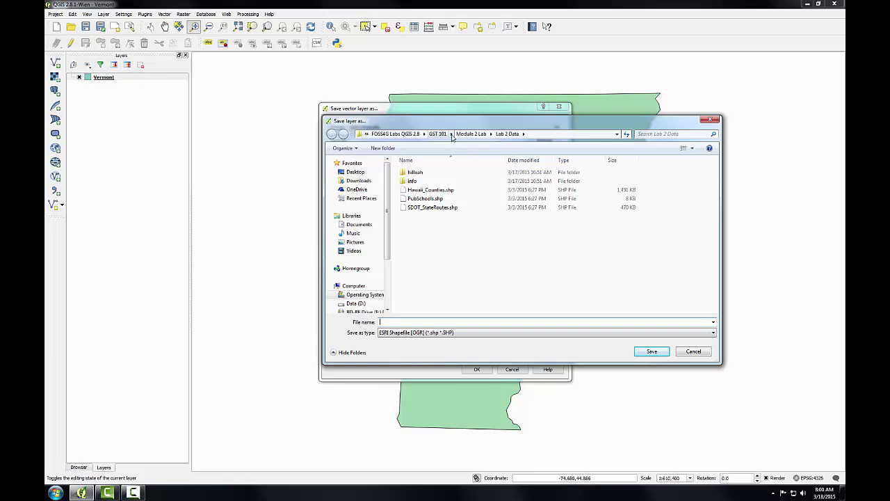
click(450, 134)
click(459, 162)
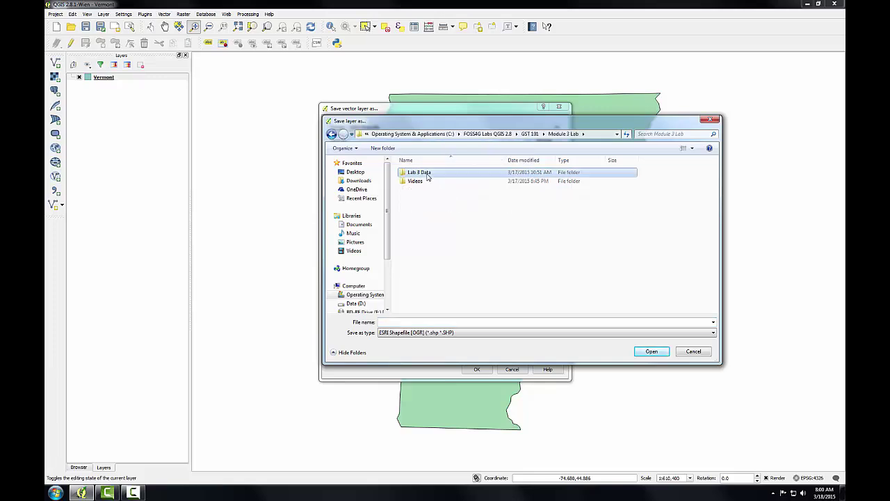
double_click(428, 174)
double_click(427, 174)
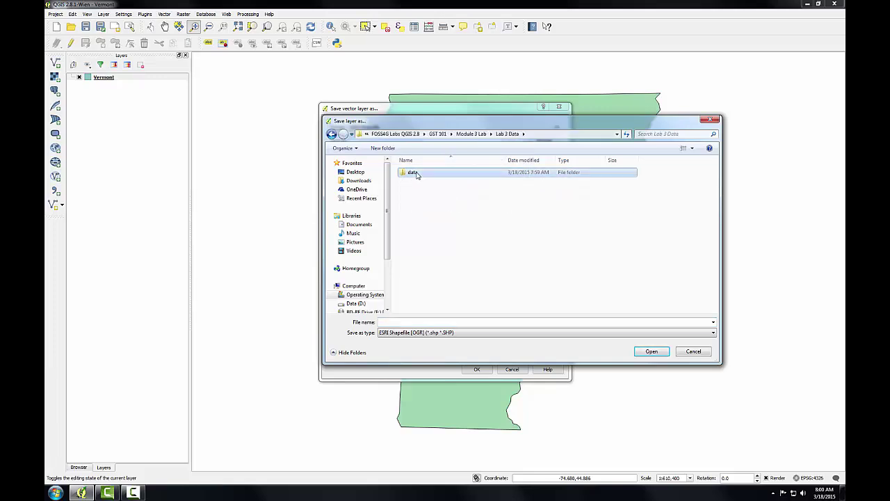
click(396, 323)
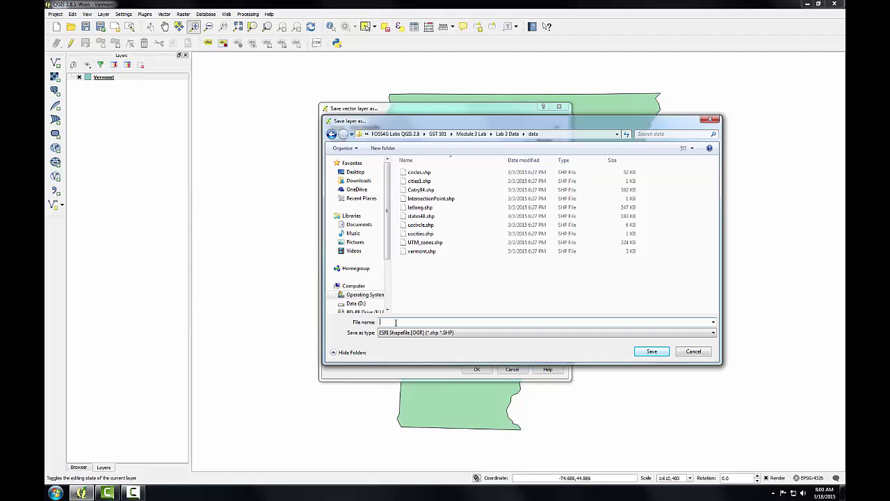
text(Vermont)
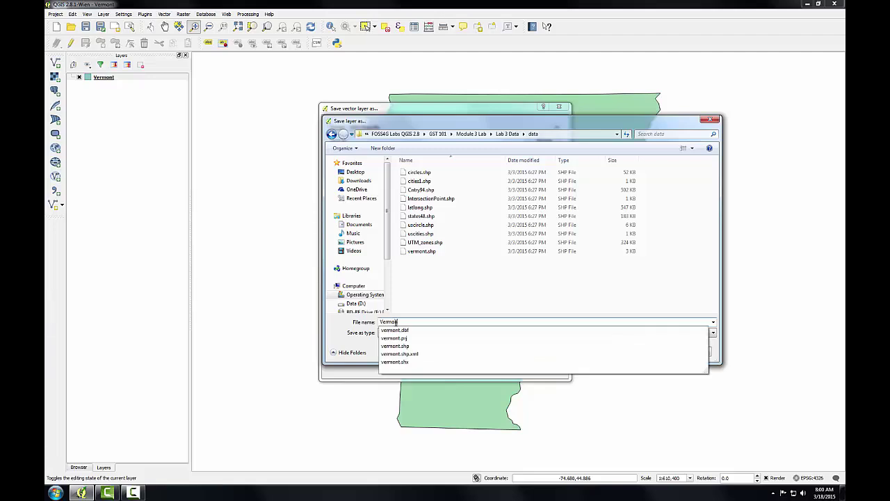
text(_SP)
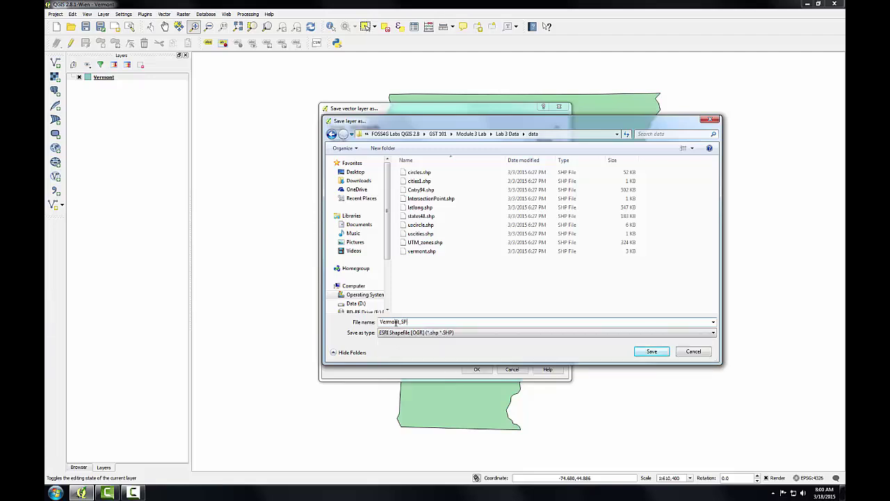
text(CS.shp)
click(652, 351)
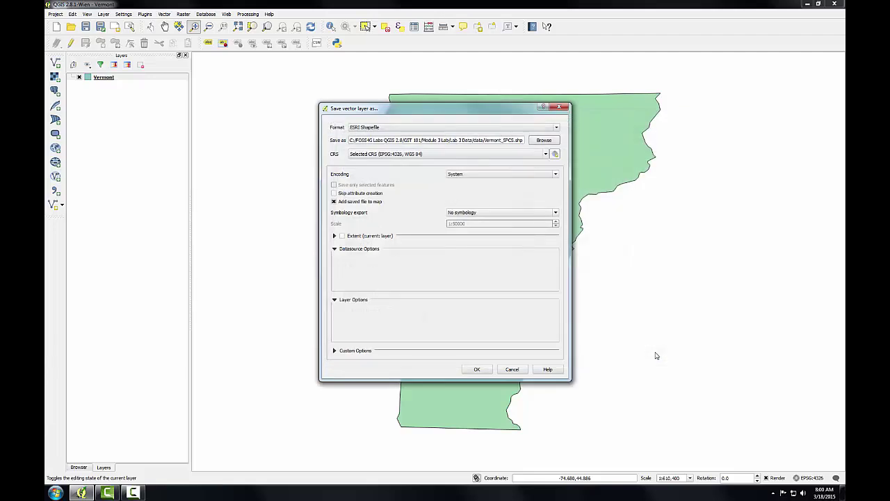
- Choose NAD27 / Vermont (EPSG:32045) as the output CRS and export Vermont_SPCS
click(555, 154)
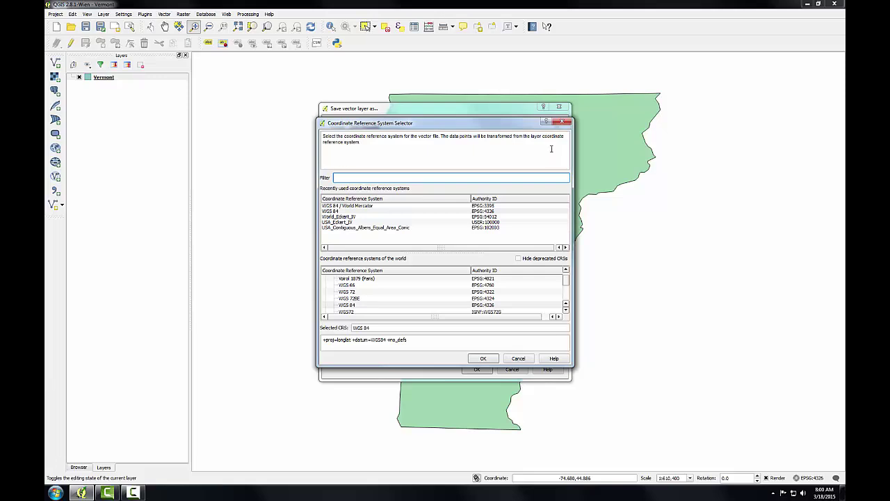
text(32045)
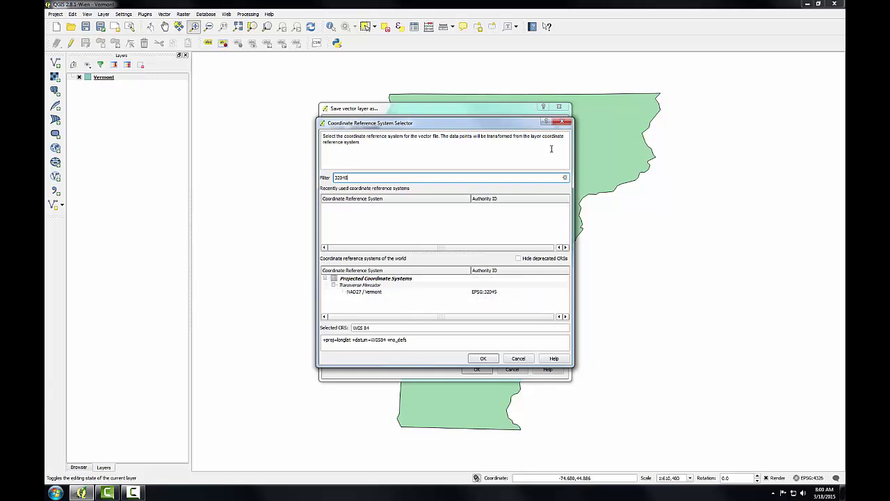
click(358, 291)
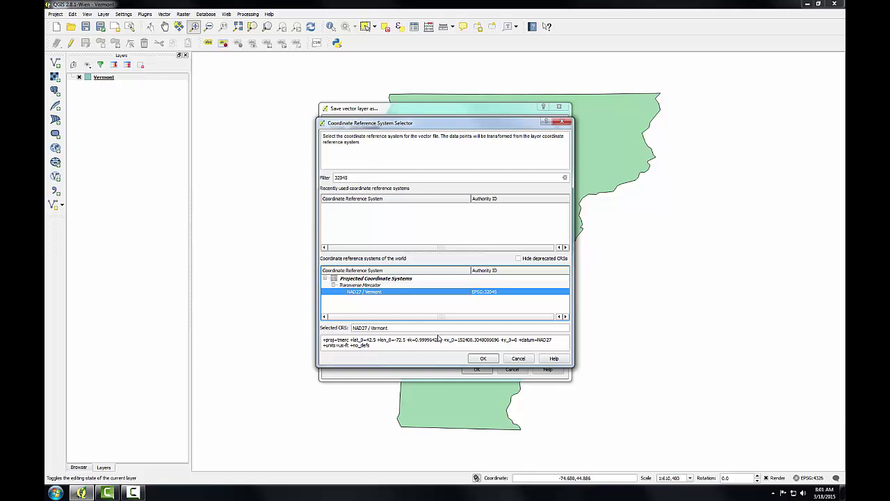
click(483, 360)
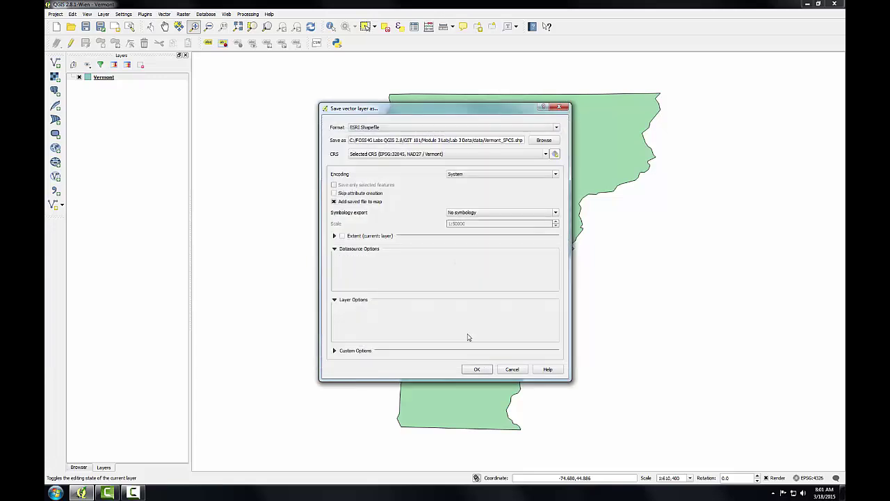
click(475, 369)
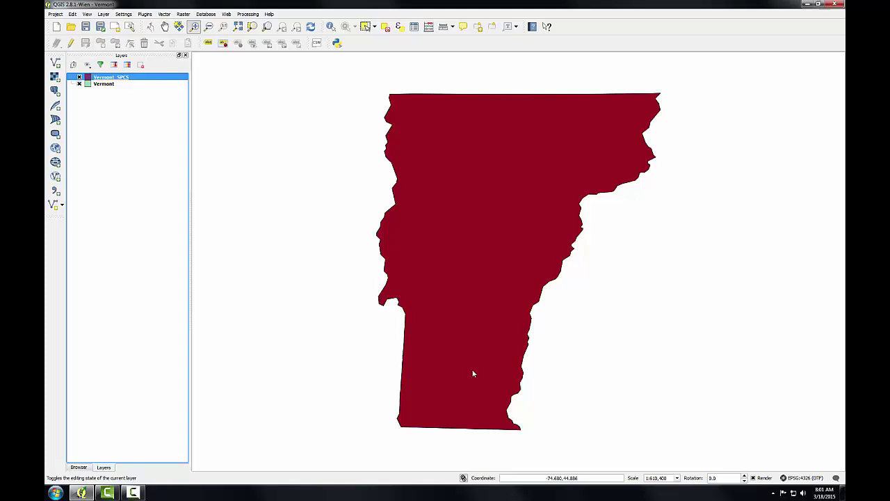
- Toggle Vermont_SPCS off and on to compare, then apply the project CRS properties
click(80, 78)
click(80, 78)
click(55, 14)
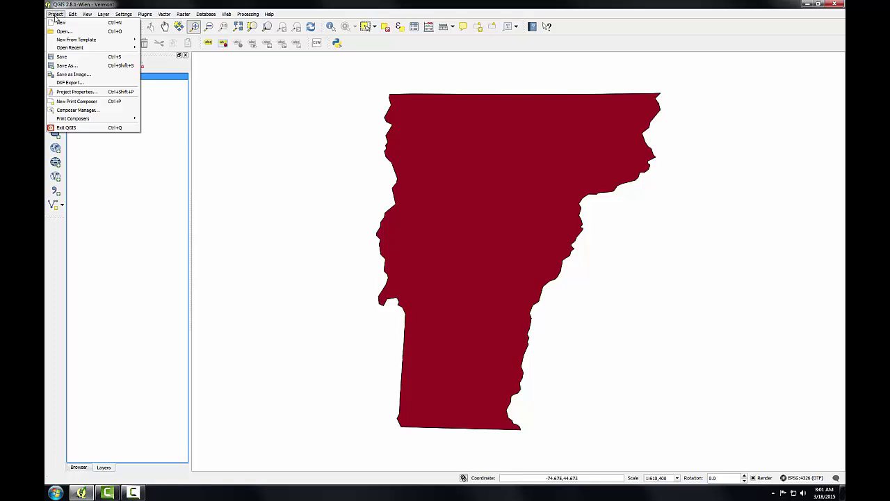
click(83, 91)
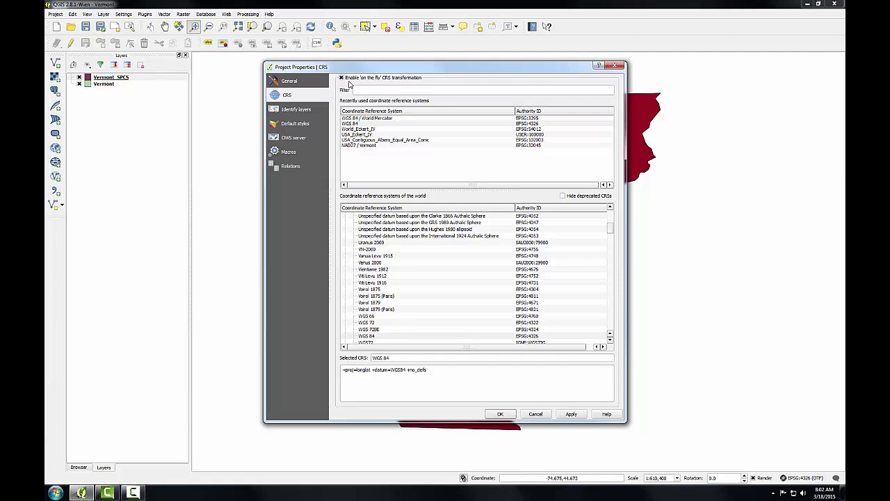
click(498, 413)
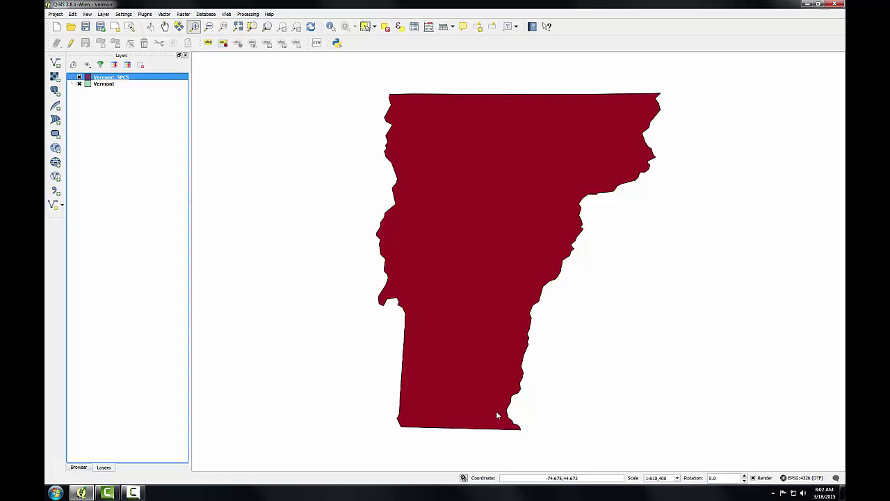
- Set the project CRS to EPSG:32045 from the Vermont_SPCS layer
right_click(119, 79)
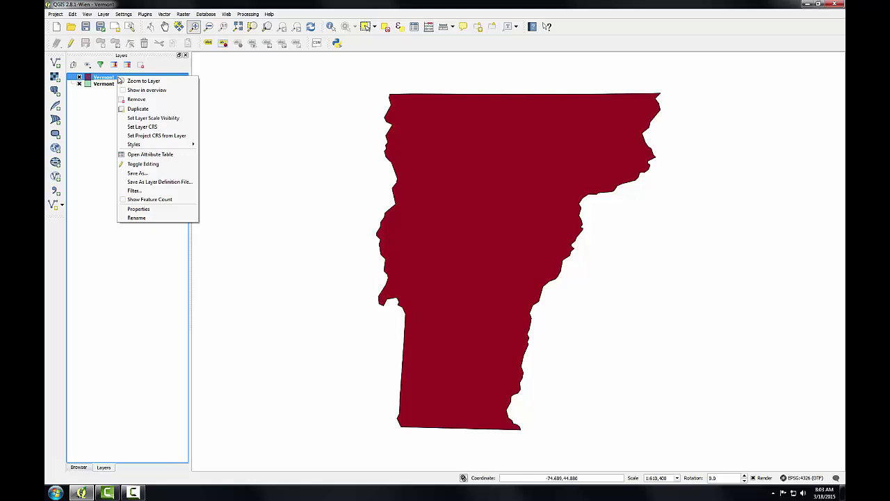
click(131, 136)
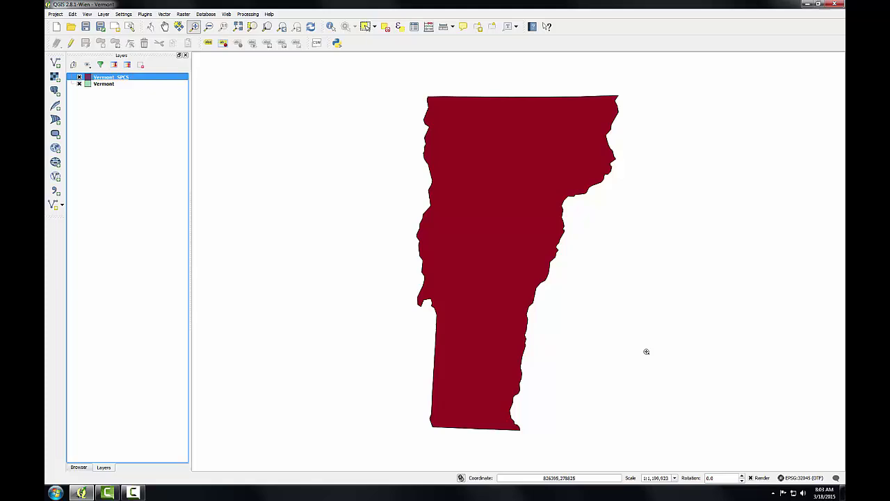
key(Down)
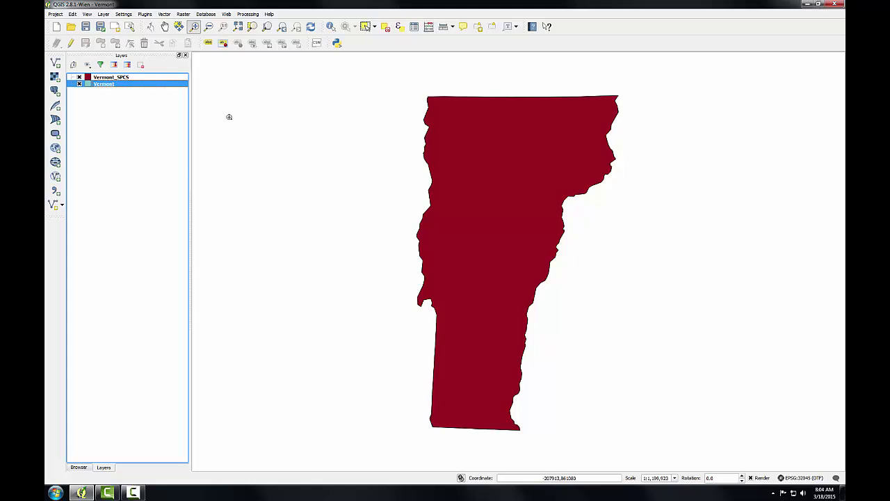
- Copy the Vermont layer's green style and paste it onto Vermont_SPCS
right_click(97, 86)
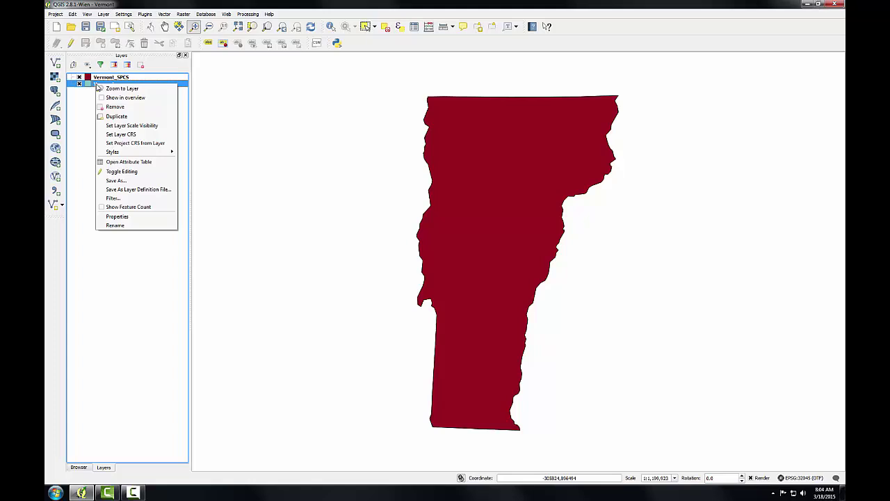
mouse_move(153, 152)
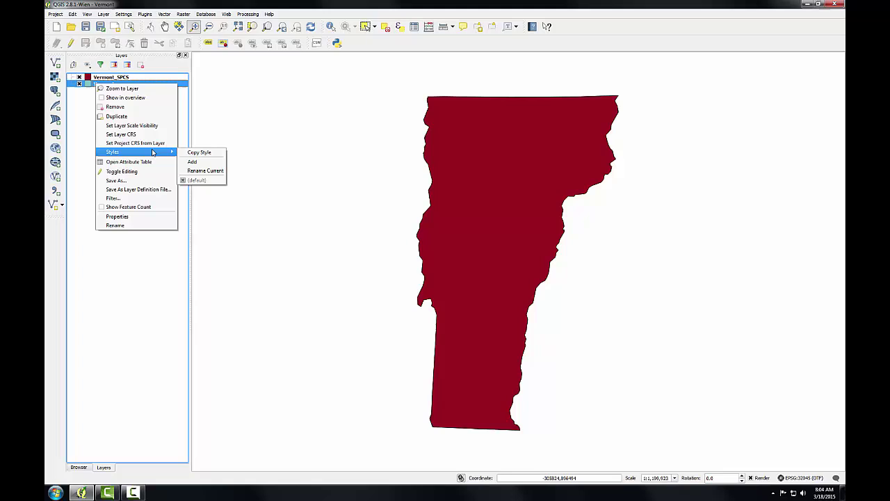
click(198, 154)
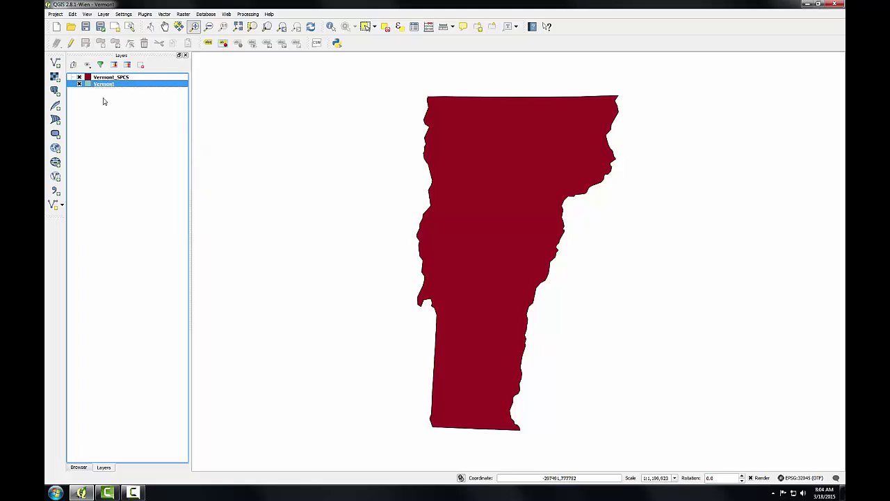
click(101, 78)
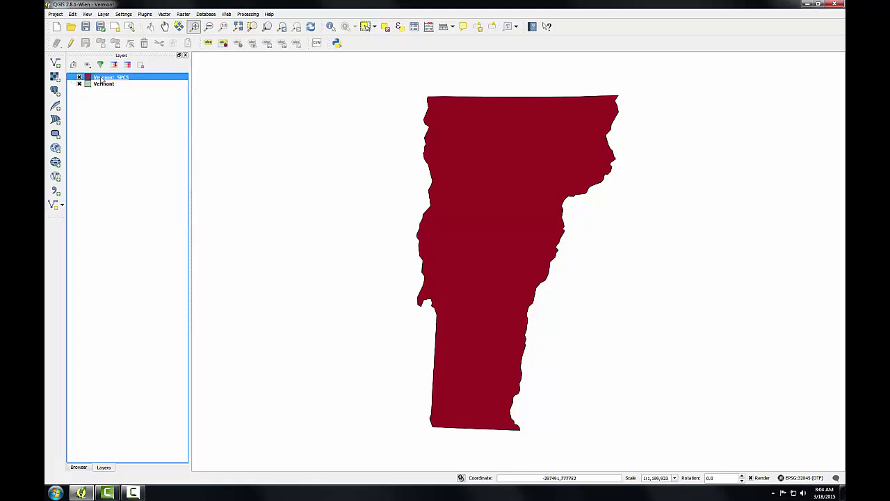
right_click(102, 78)
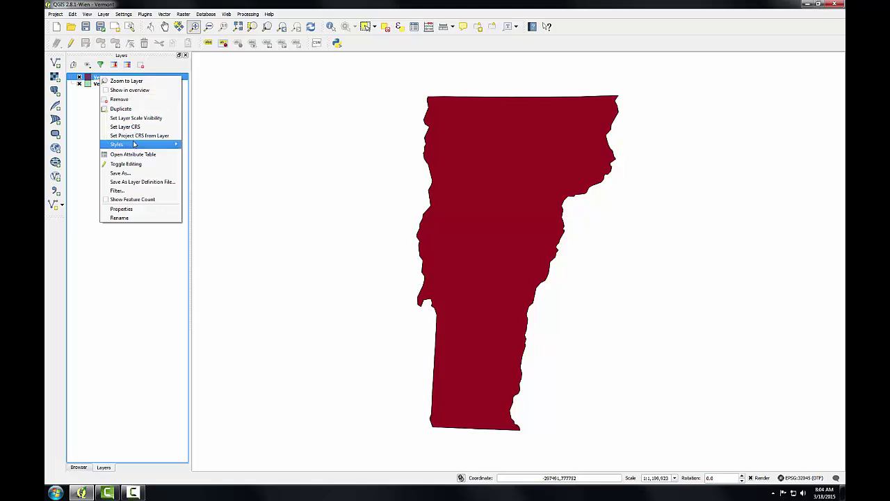
mouse_move(142, 144)
click(199, 153)
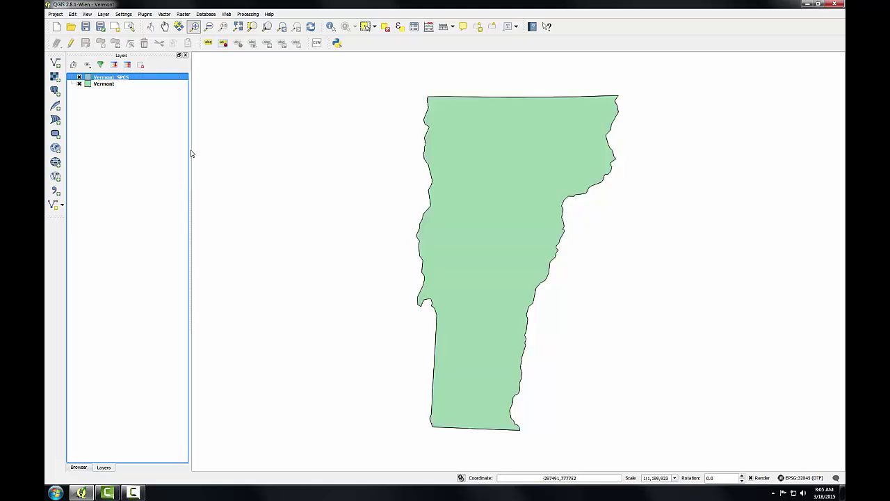
- Remove the original Vermont layer from the project and confirm the removal
right_click(106, 84)
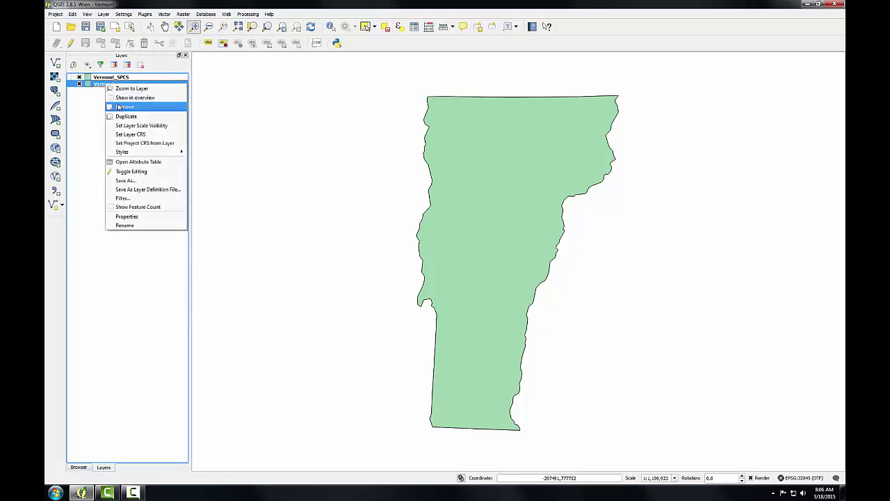
click(119, 107)
click(426, 253)
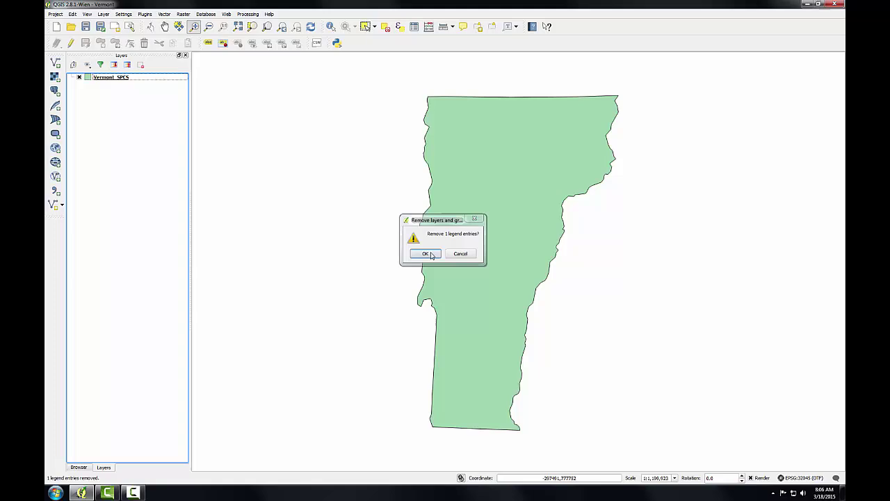